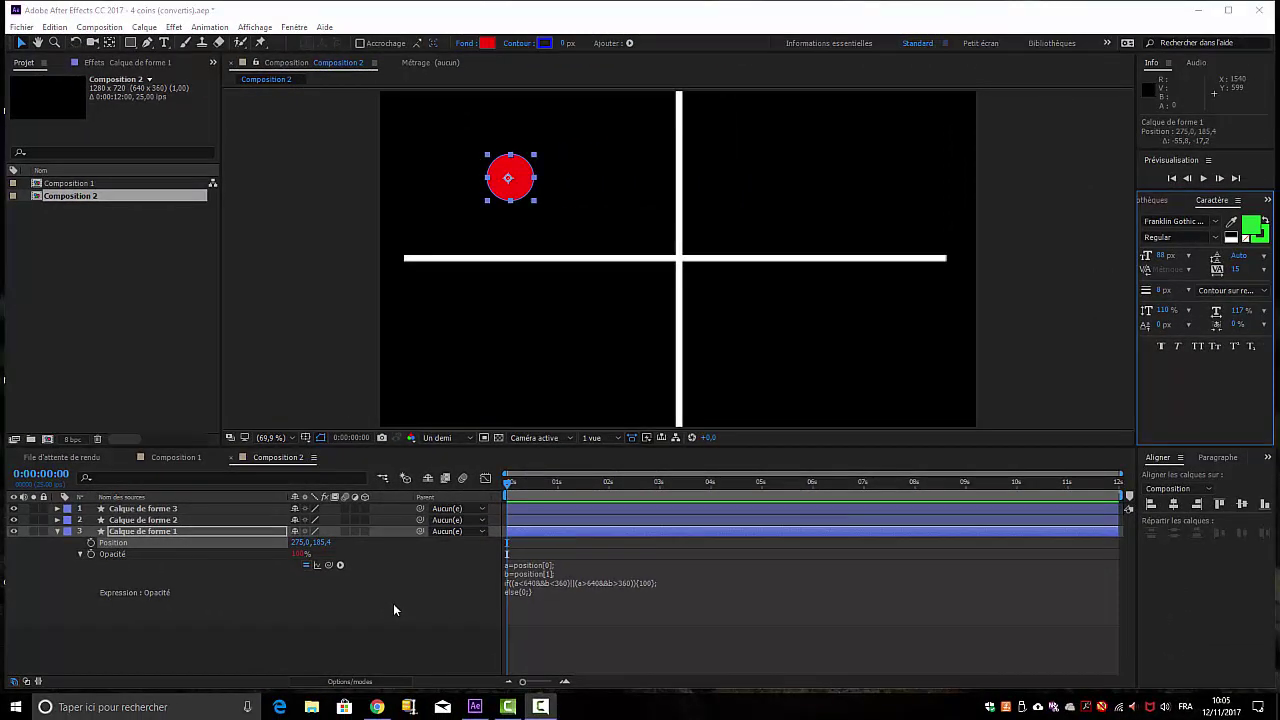
Drag the circle through the bottom-left, top-left and bottom-right quadrants of the composition
left_click(516, 172)
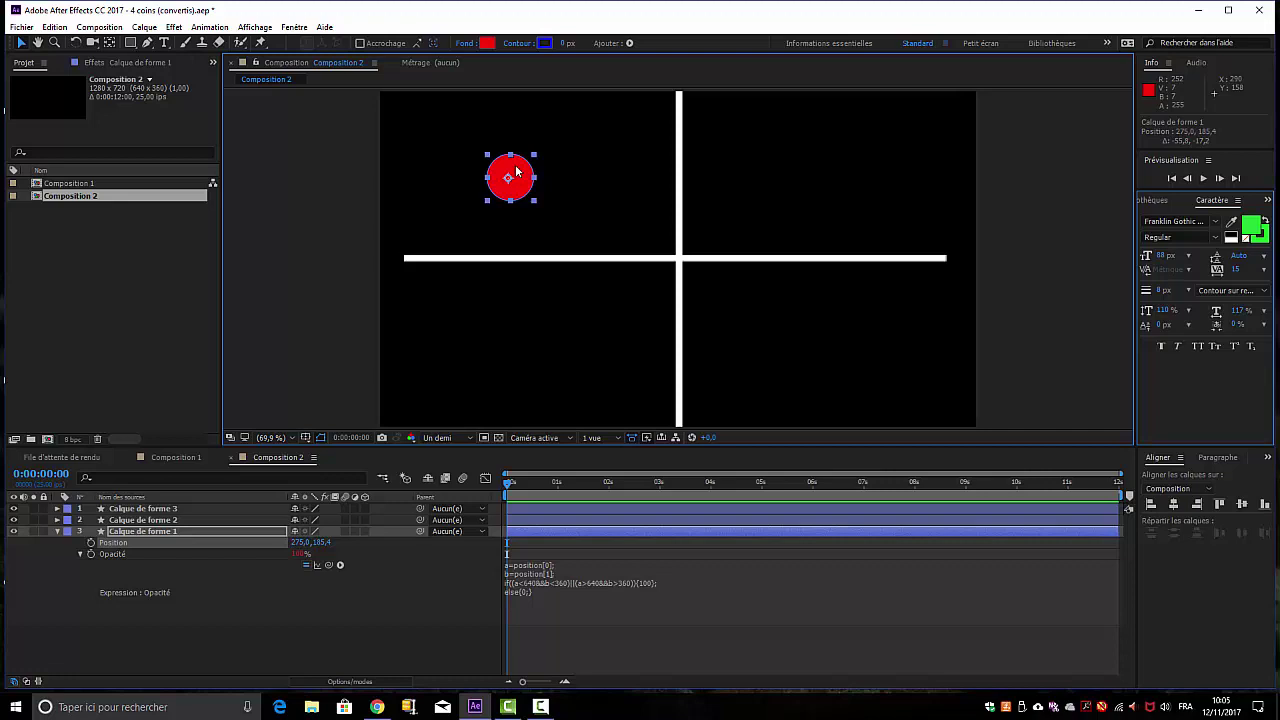
left_click_drag(516, 172, 506, 313)
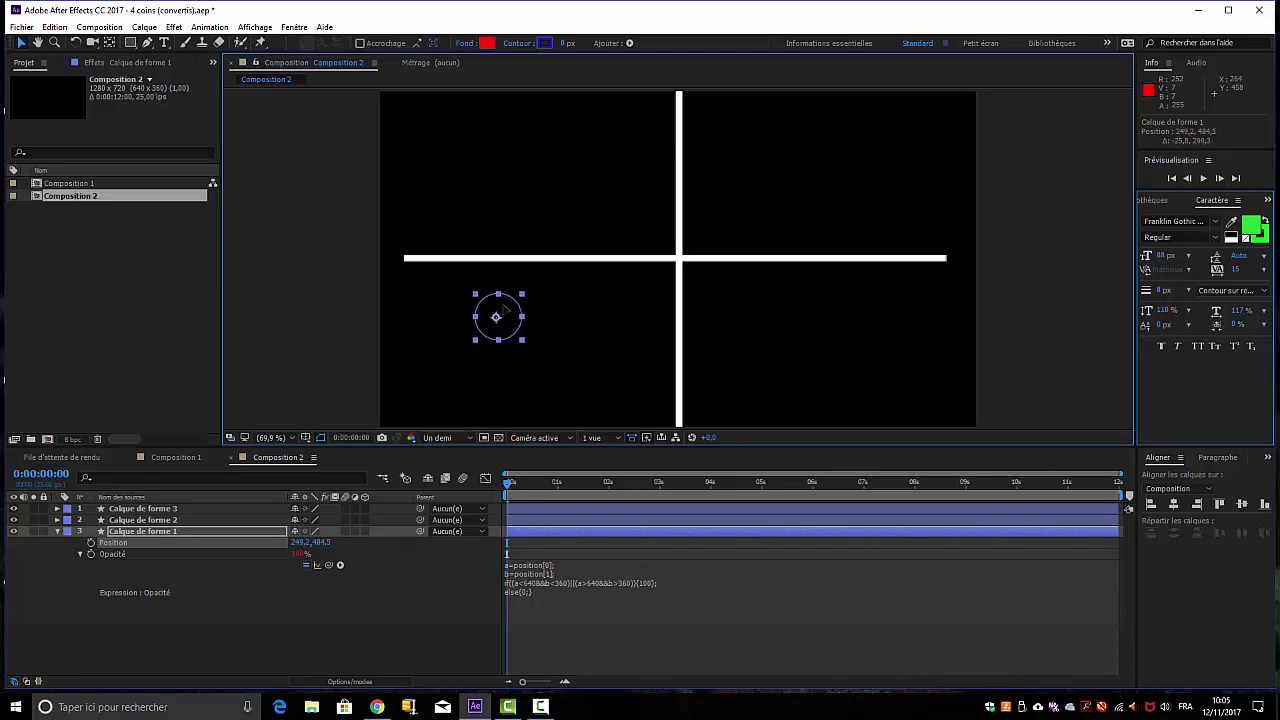
left_click_drag(505, 309, 510, 310)
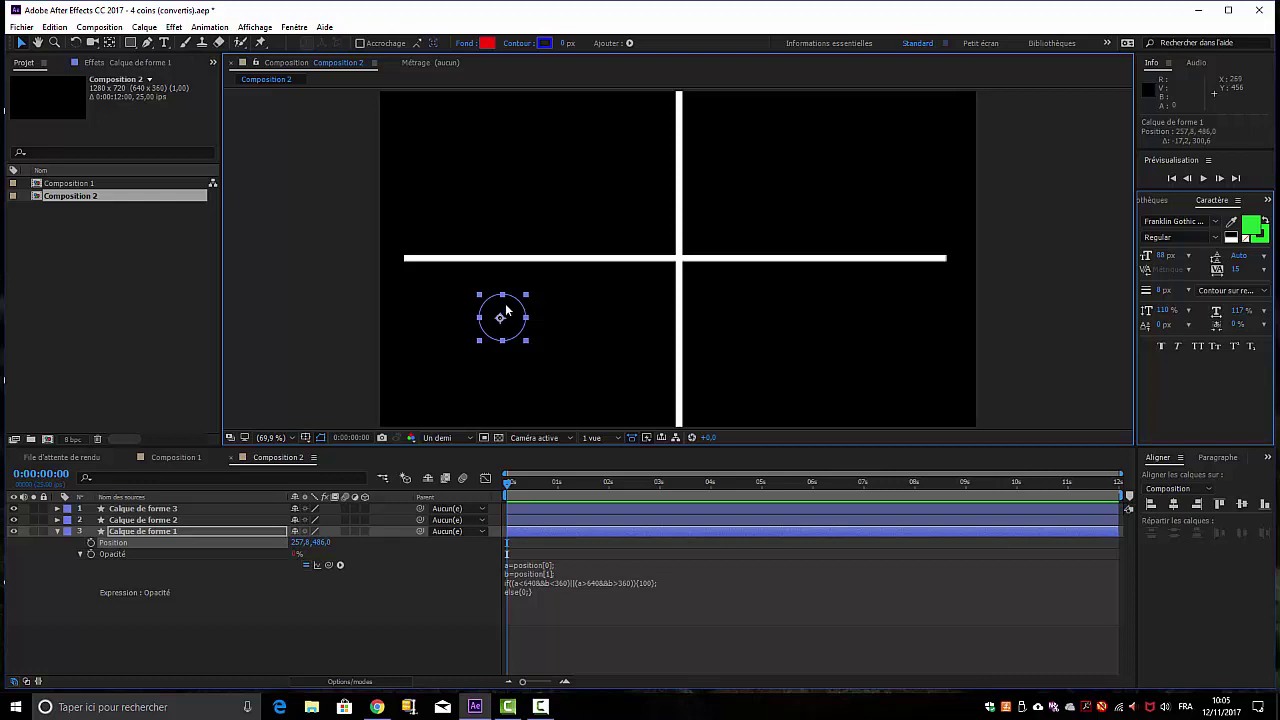
left_click_drag(506, 311, 514, 166)
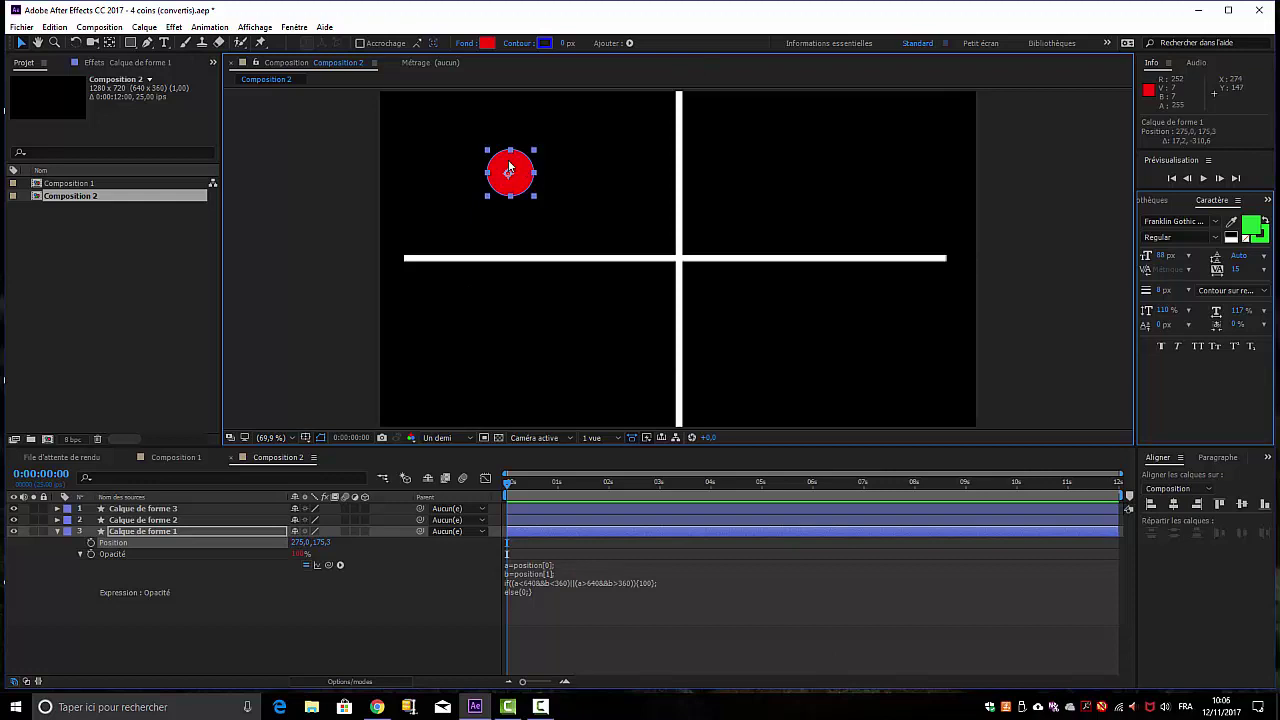
left_click_drag(509, 166, 508, 168)
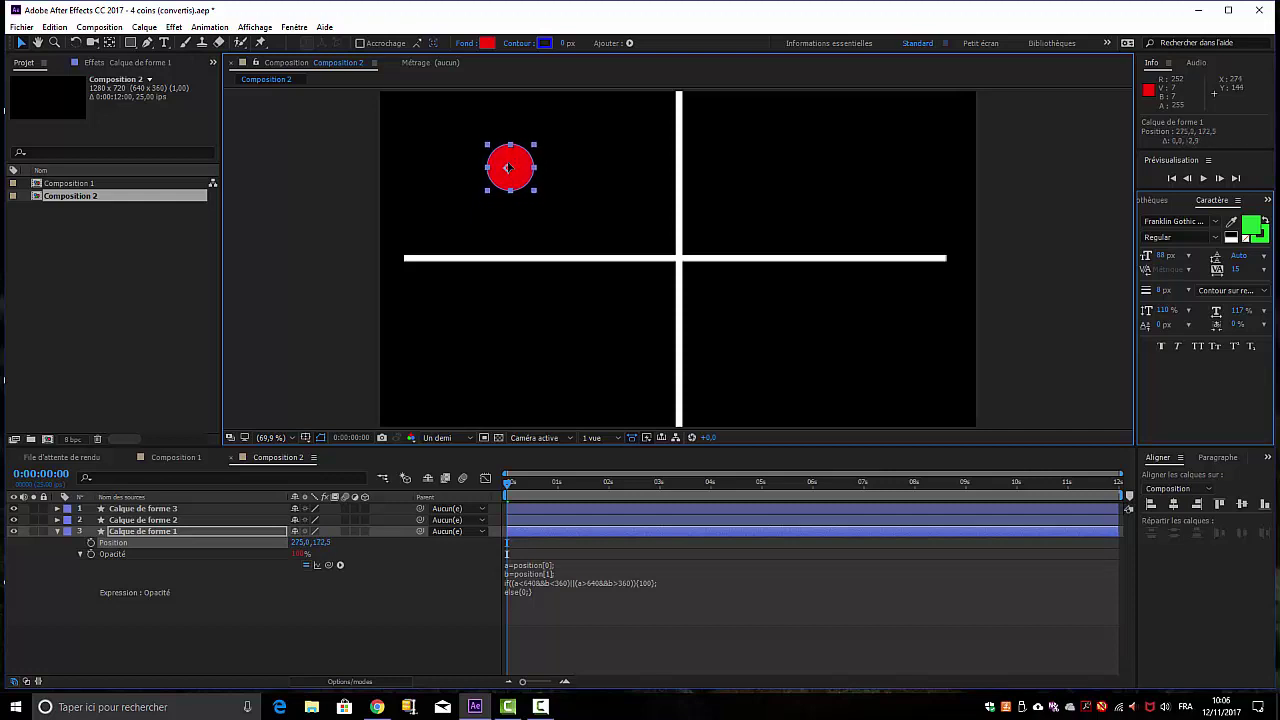
mouse_move(509, 167)
left_mouse_down()
mouse_move(751, 195)
mouse_move(806, 165)
left_mouse_up()
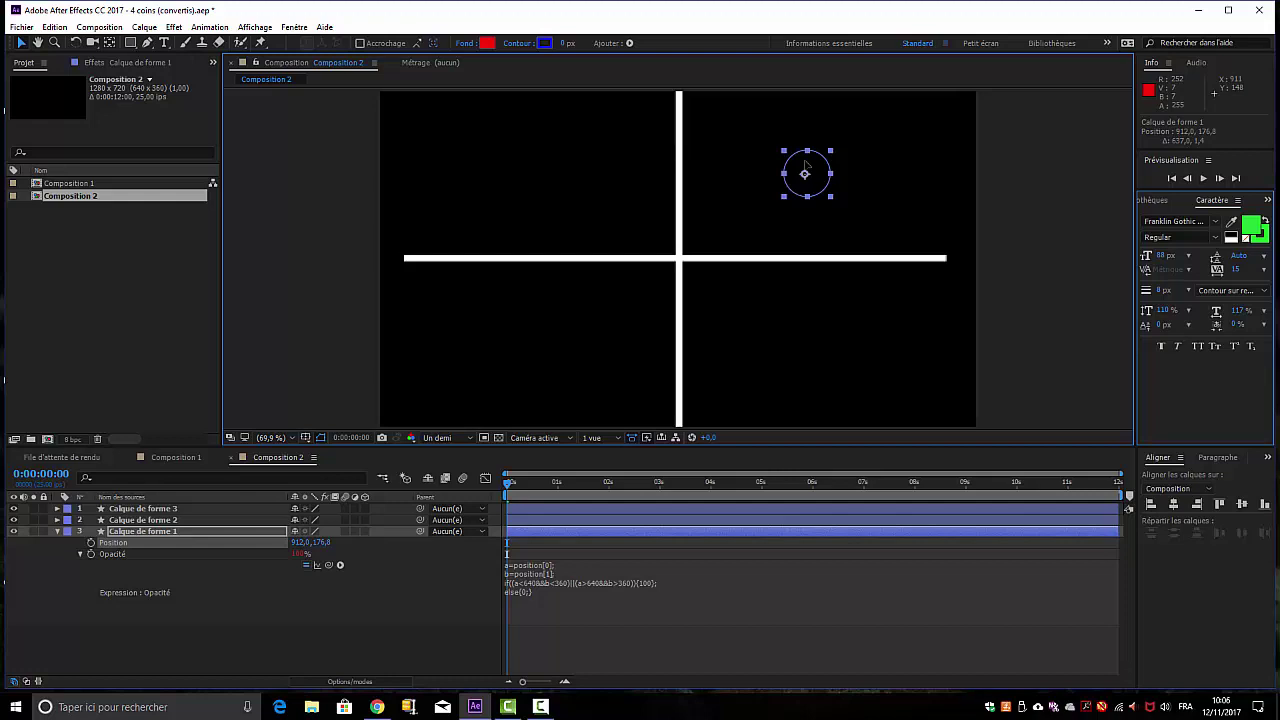
mouse_move(806, 165)
left_mouse_down()
mouse_move(790, 342)
mouse_move(538, 342)
mouse_move(542, 177)
left_mouse_up()
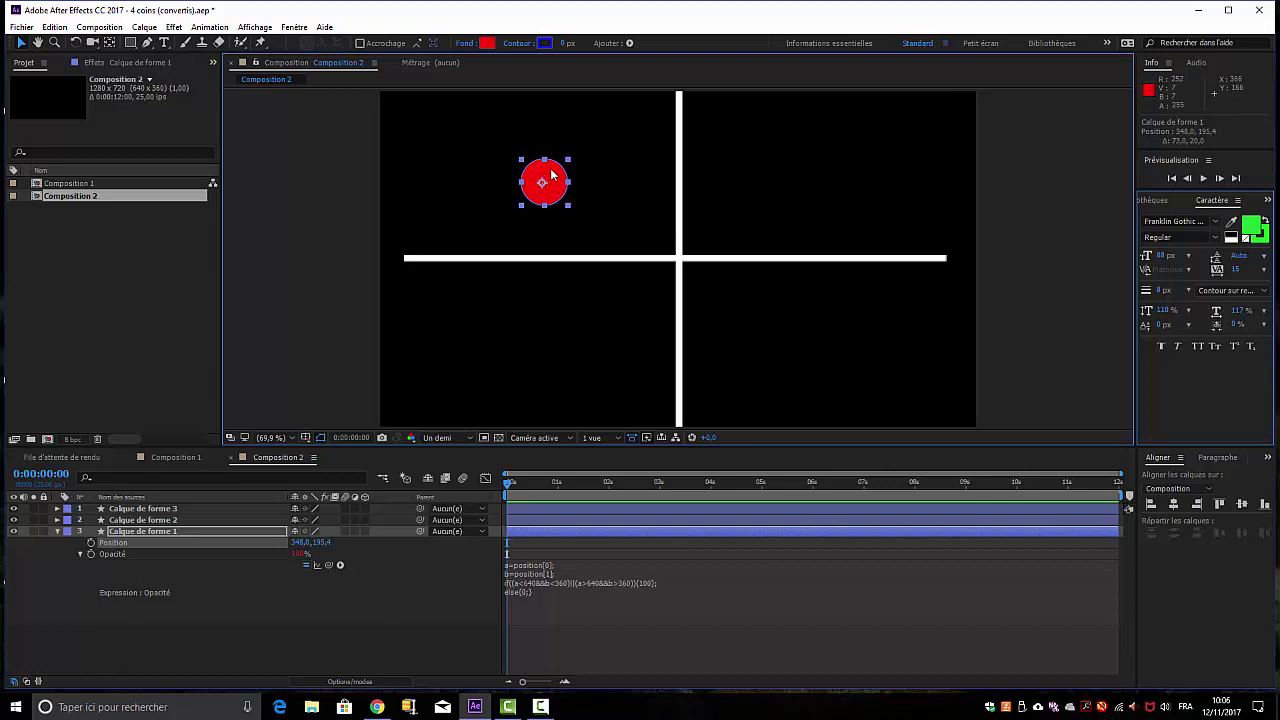
Delete the circle's old Opacity expression and add a fresh one holding transform.opacity
left_click(90, 556)
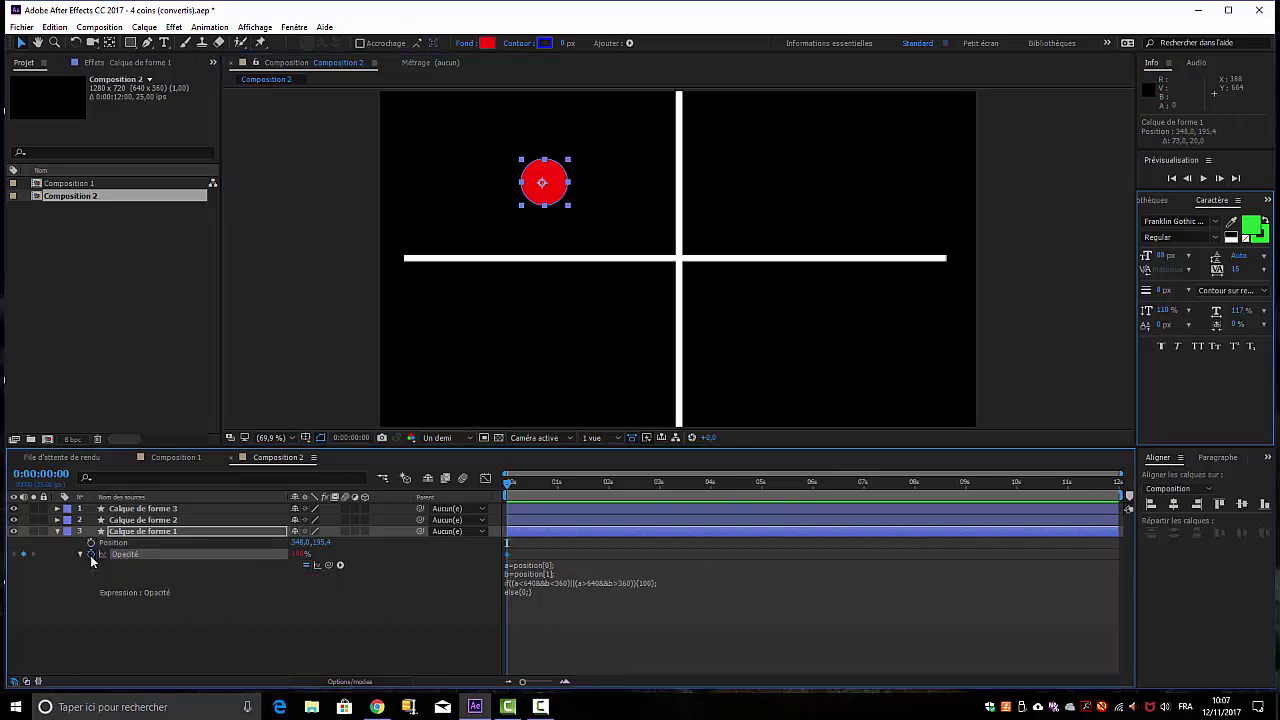
left_click(90, 556, "alt")
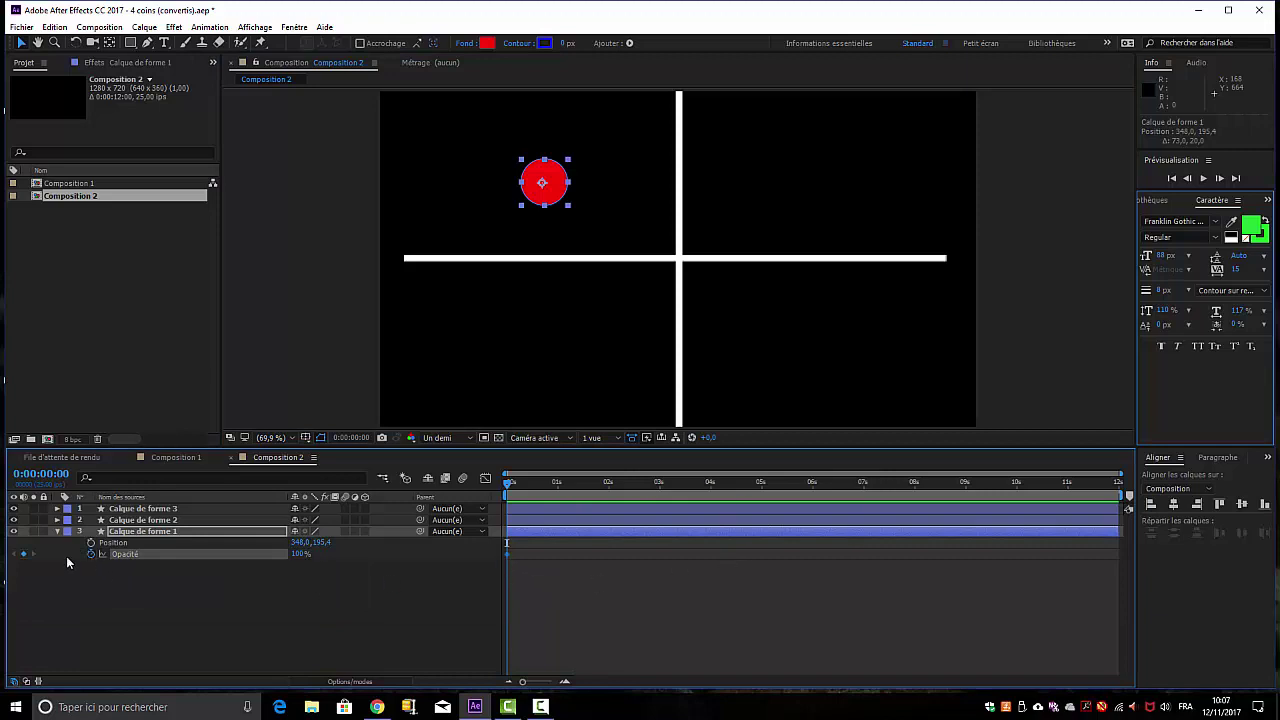
left_click(23, 554)
left_click(90, 554, "alt")
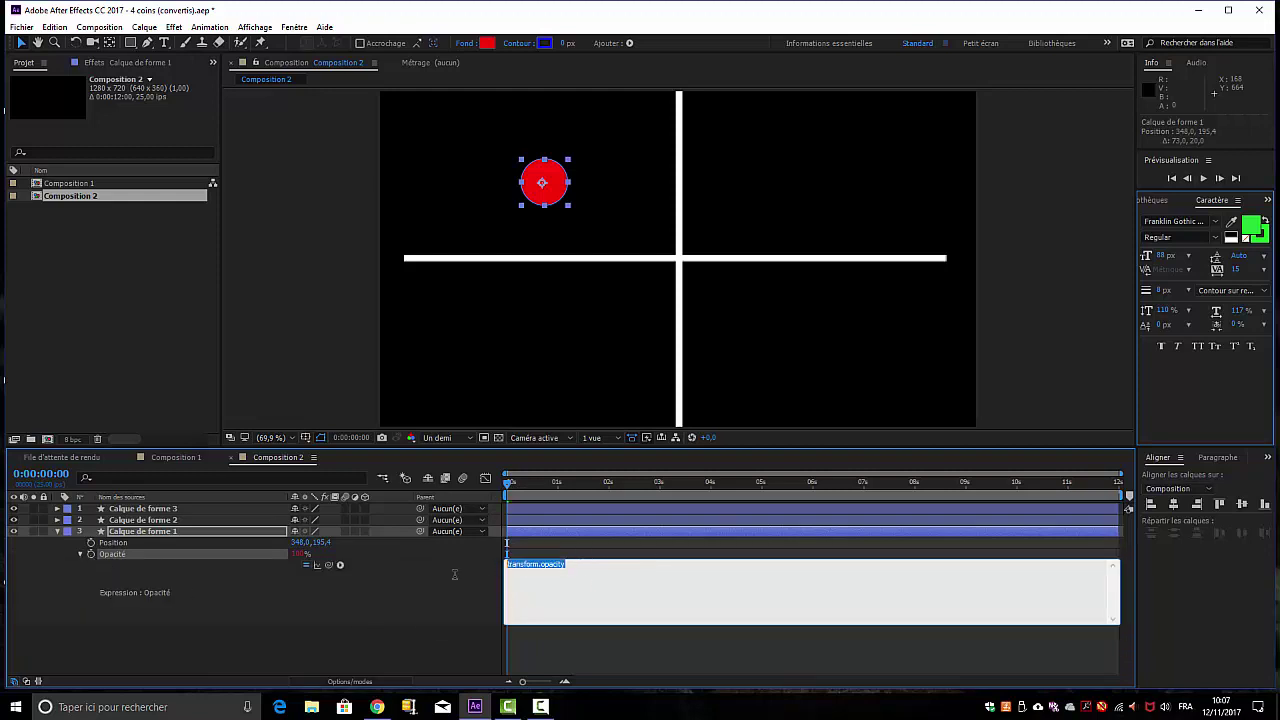
Replace the default text with a=position[0]; b=position[1]; on separate lines
key("BackSpace")
type("po")
type("s")
type("it")
type("ion")
type("n")
type("0")
left_click(297, 548)
left_click(593, 564)
type("b")
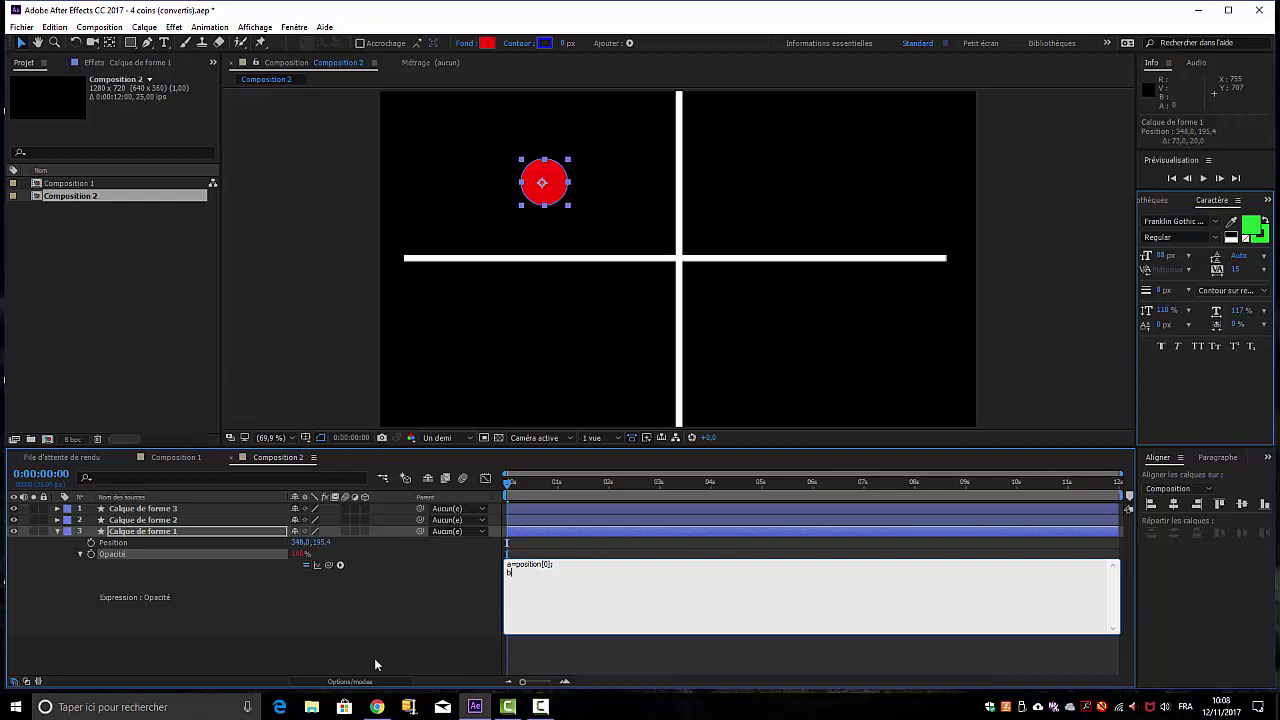
type("=")
type("posit")
type("ion")
type("[1")
type(";")
key("Return")
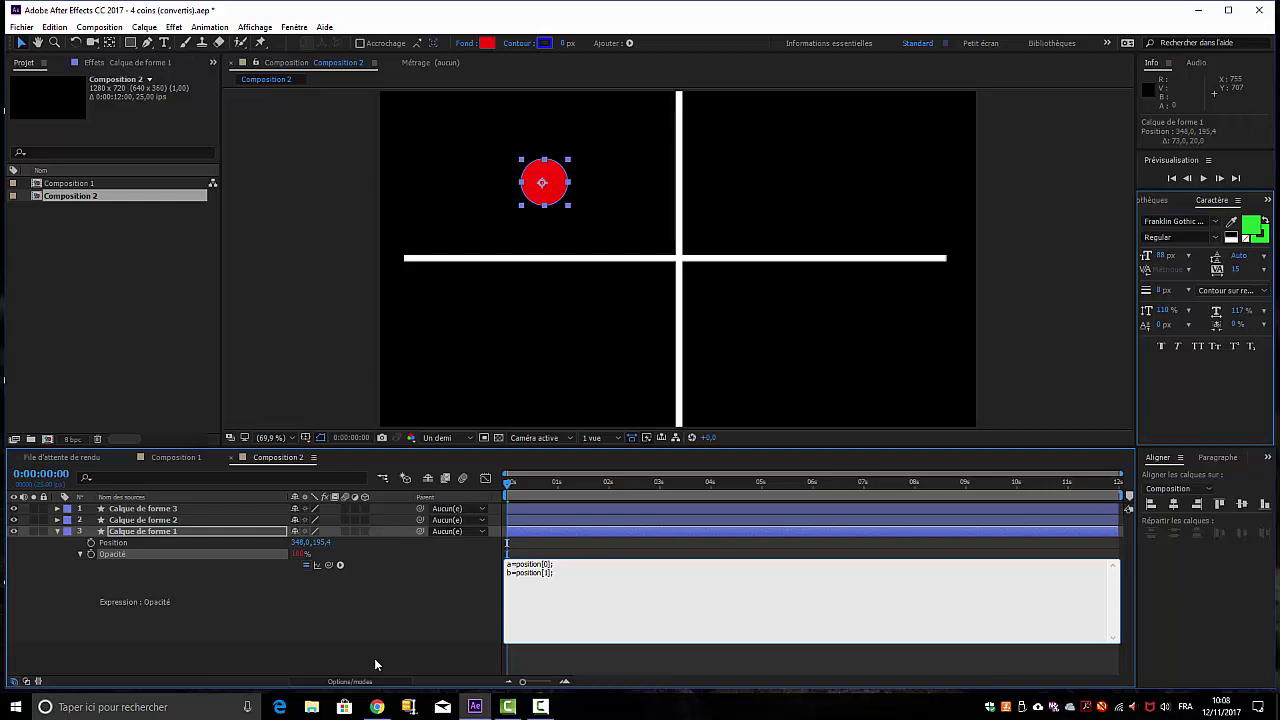
Add the condition if((a<640&&b<360)||(a>640&&b>360)) on a new line
type("if")
type("((")
type("a<")
type("64")
type("0")
type(")")
type("&&")
type("b<")
type("360")
type(")")
type("||(")
type("a")
type(">")
type("640")
type("&")
type("&")
type("b")
type(">")
type("360")
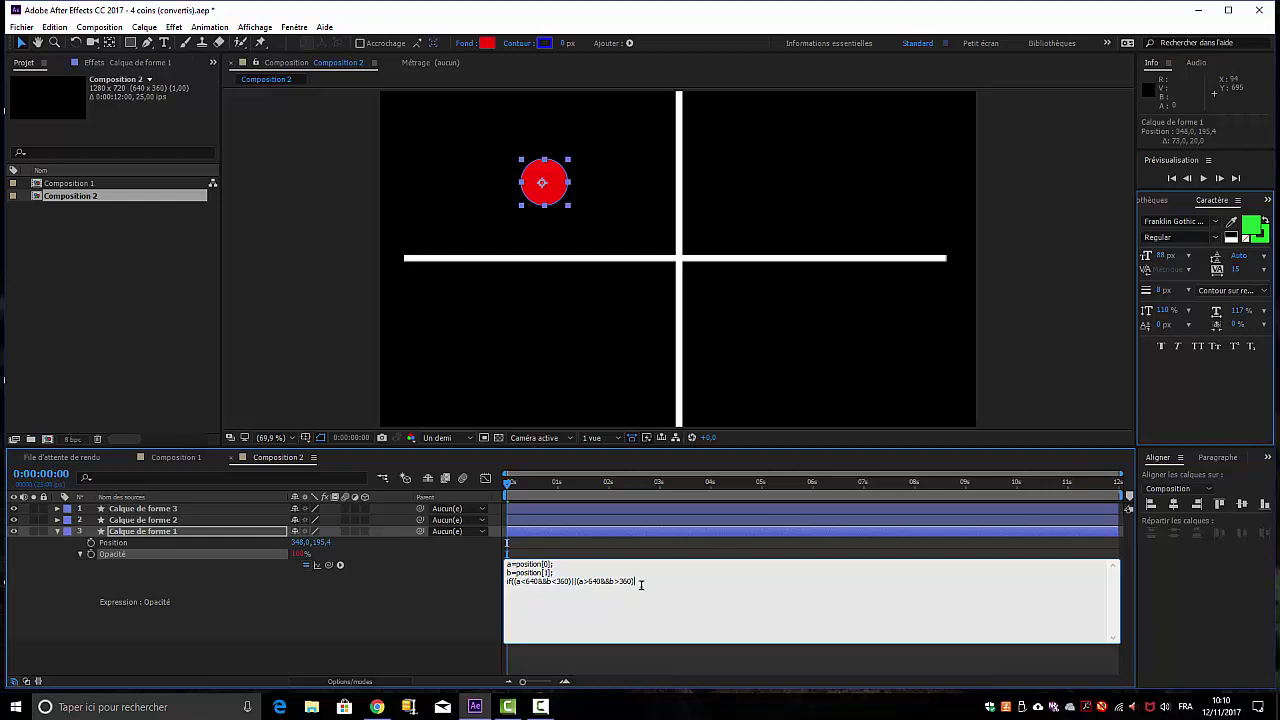
Close the condition with {100;} and add an else{0;} branch to the expression
type(")")
type("{")
type("100;")
type("}")
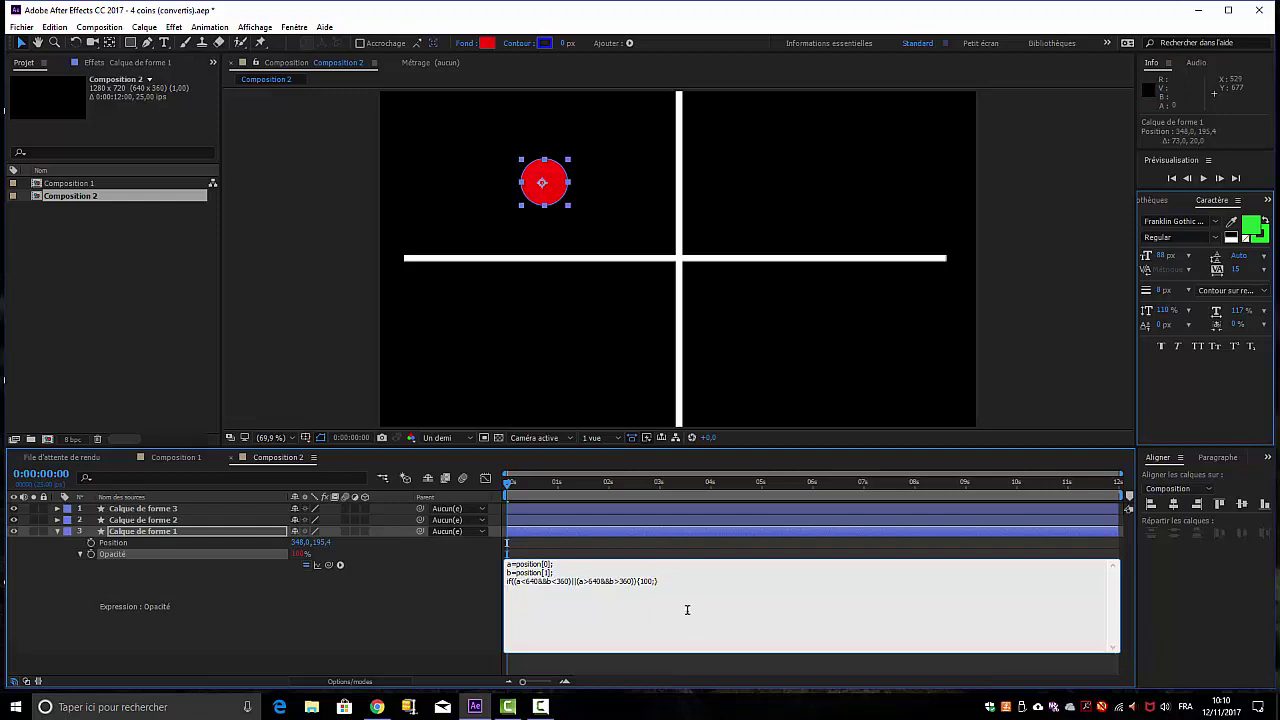
type("else")
type("{0")
type(";")
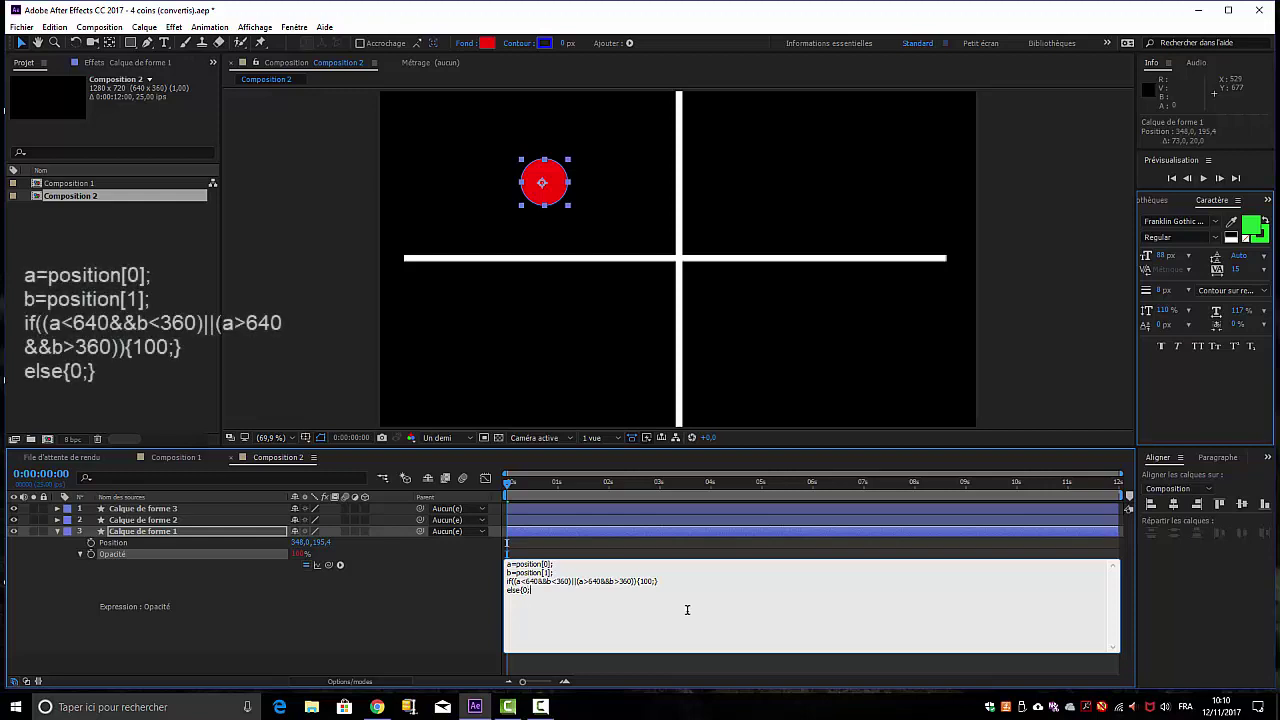
type("}")
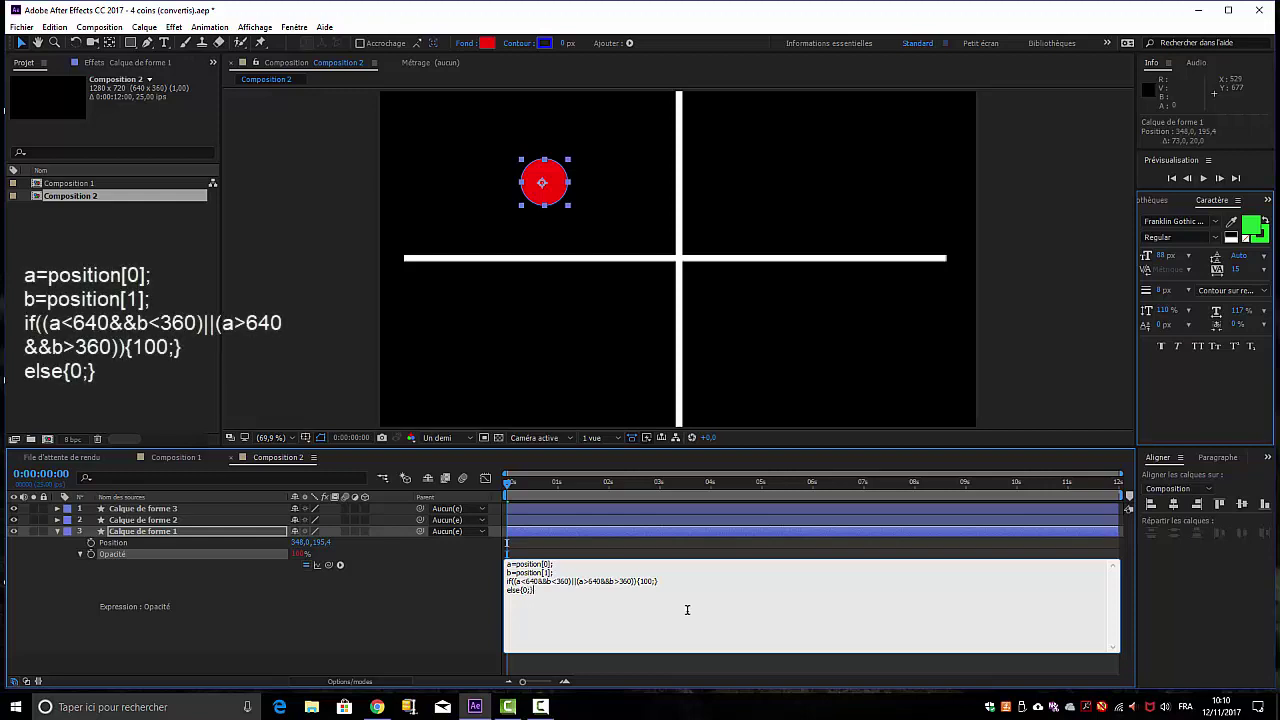
Commit the expression and move the circle to the top-right, confirming its opacity drops to 0%
left_click(456, 622)
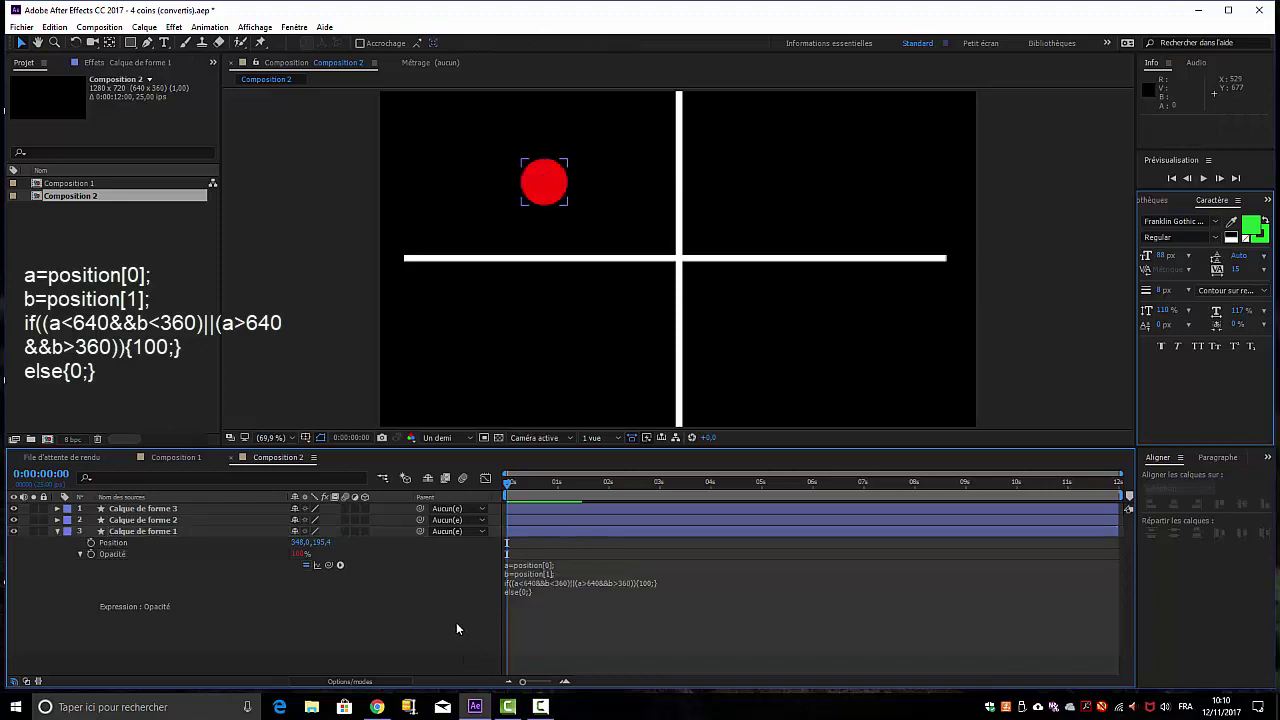
mouse_move(546, 178)
left_mouse_down()
mouse_move(750, 358)
mouse_move(800, 145)
mouse_move(535, 185)
mouse_move(788, 196)
mouse_move(557, 347)
mouse_move(559, 183)
left_mouse_up()
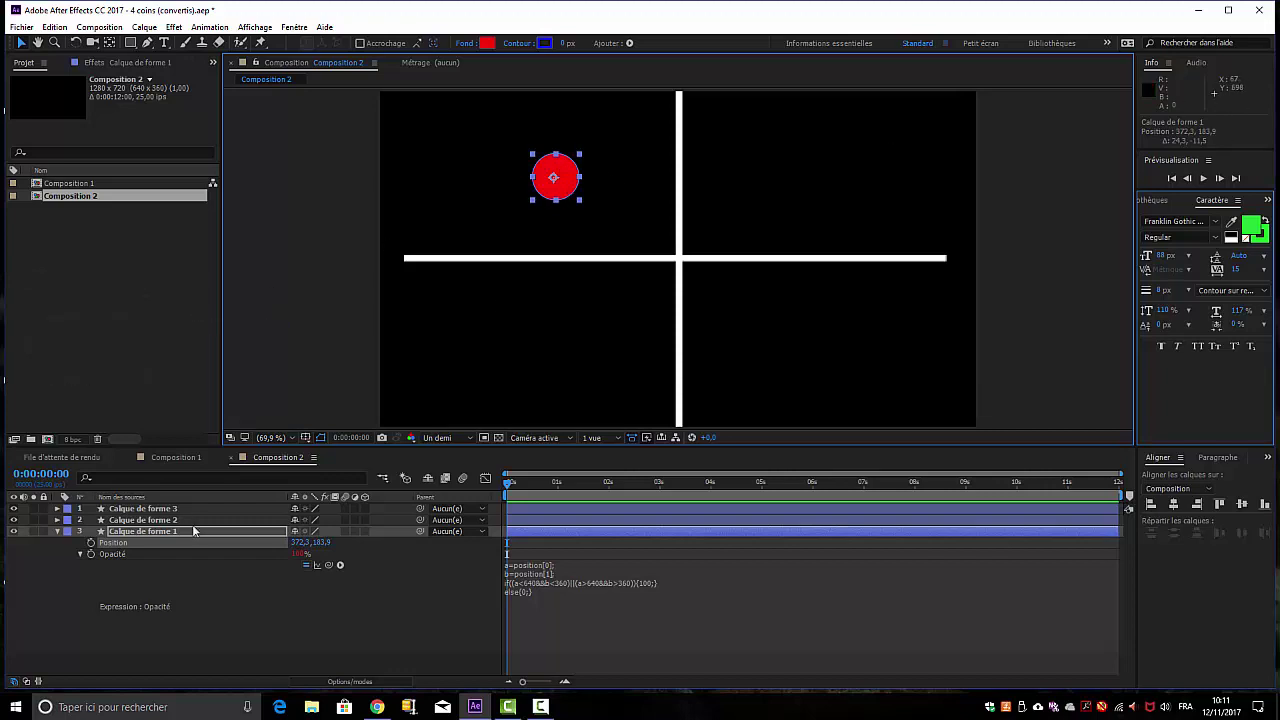
left_click(298, 543)
key("Return")
Drag the circle through the top-right, bottom-right and bottom-left quadrants, ending at top-left (332.2, 179.6)
left_click_drag(556, 177, 866, 178)
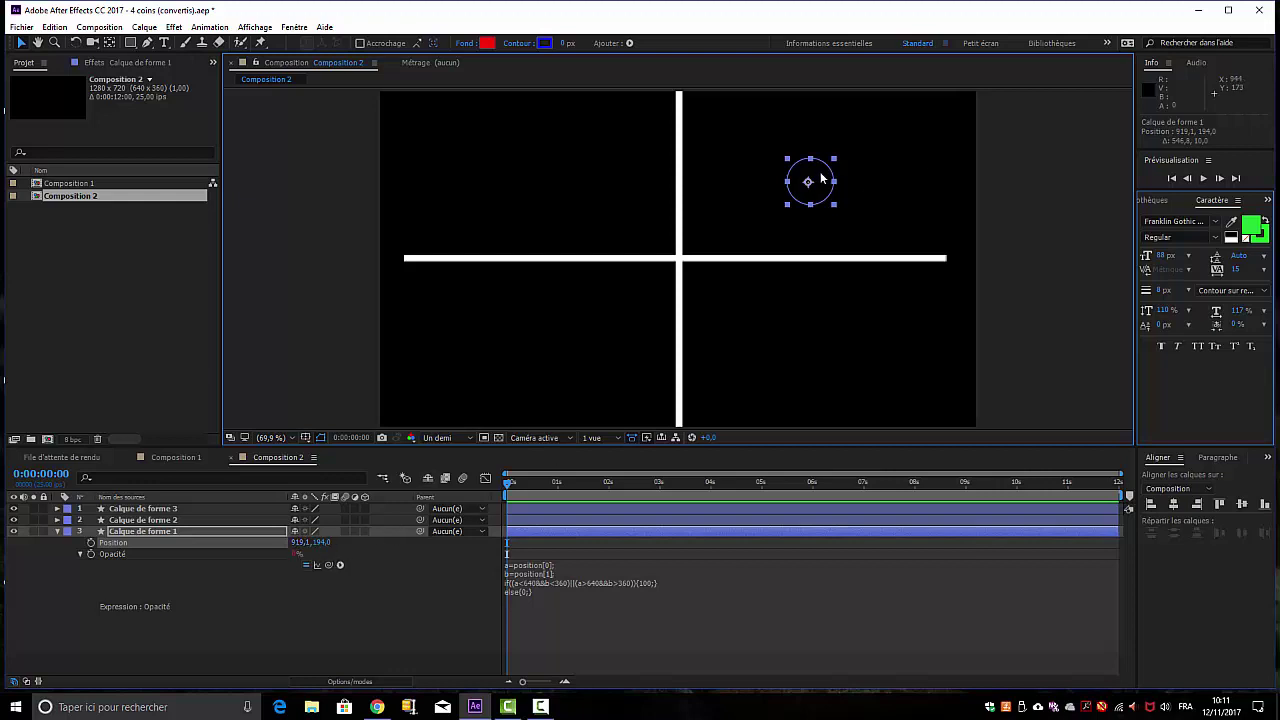
left_click_drag(821, 178, 805, 349)
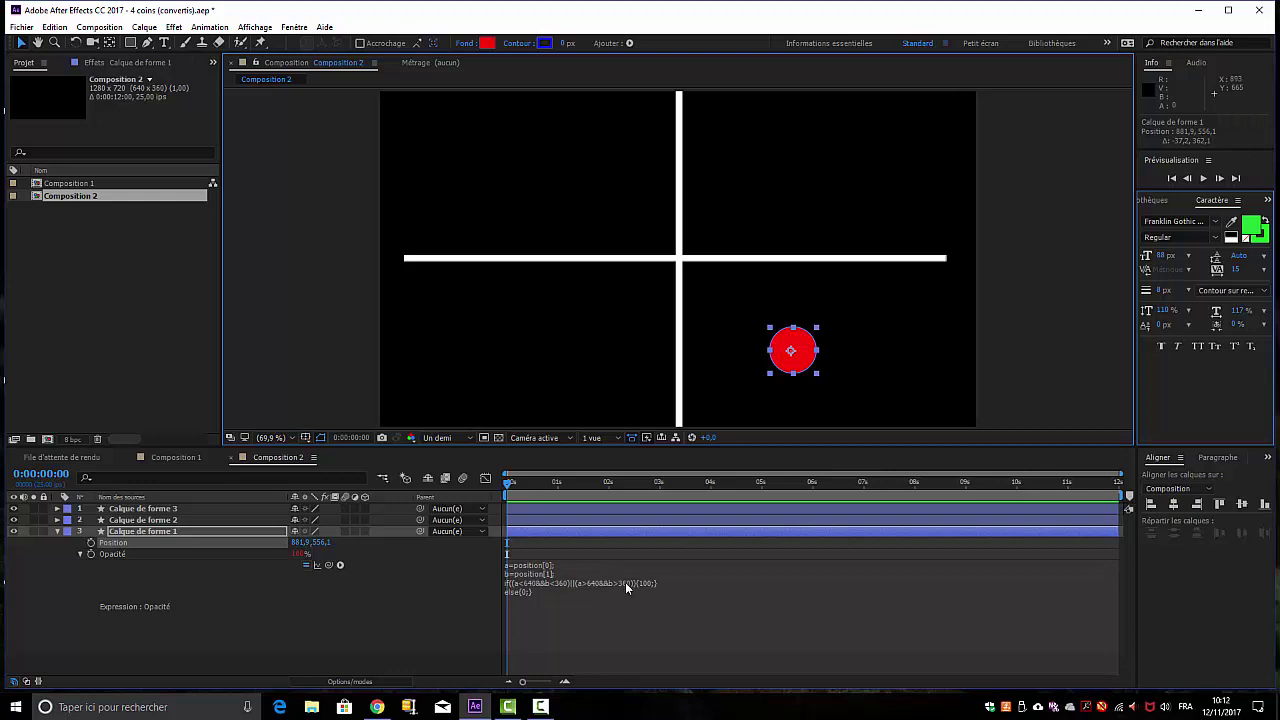
mouse_move(793, 330)
left_mouse_down()
mouse_move(555, 353)
mouse_move(539, 336)
left_mouse_up()
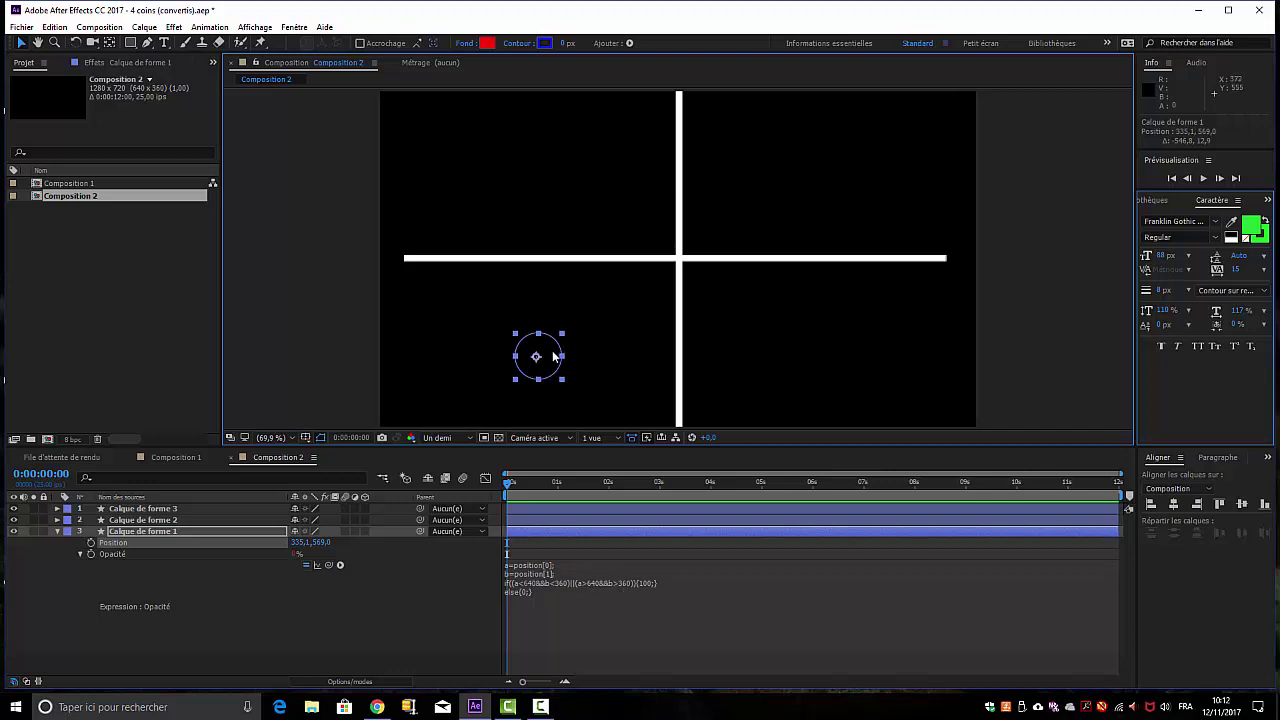
left_click_drag(545, 357, 544, 176)
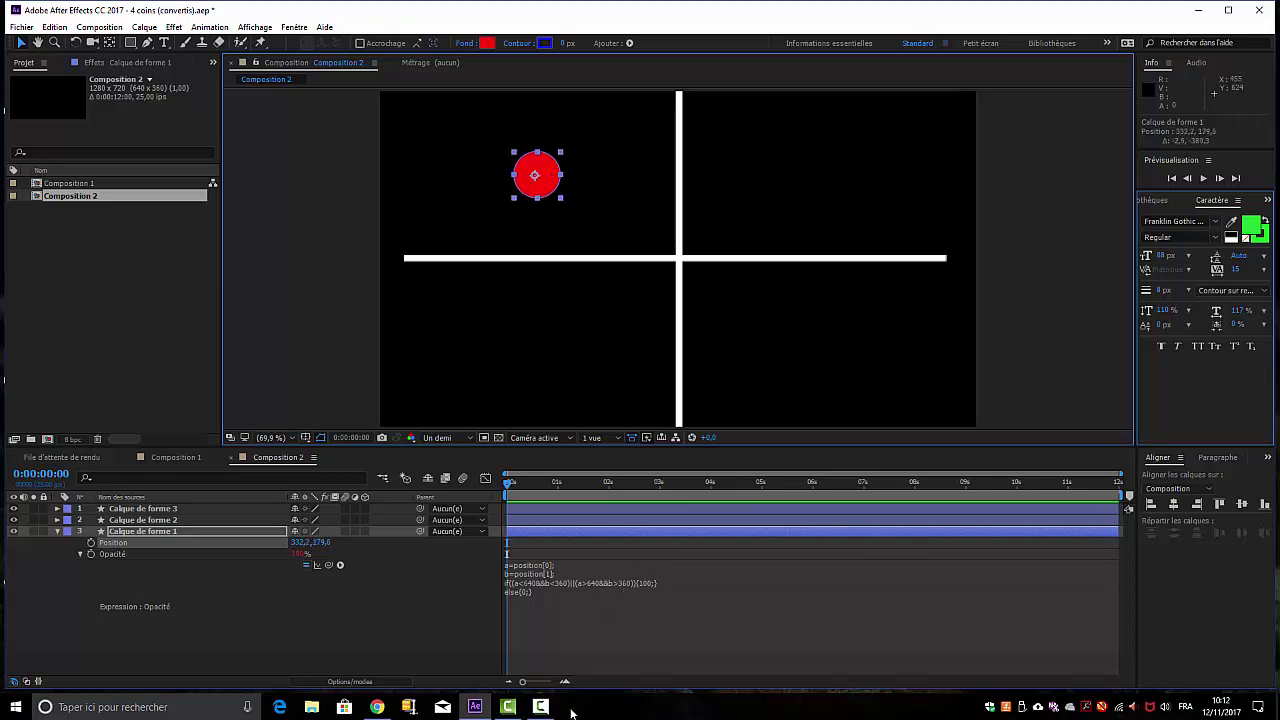